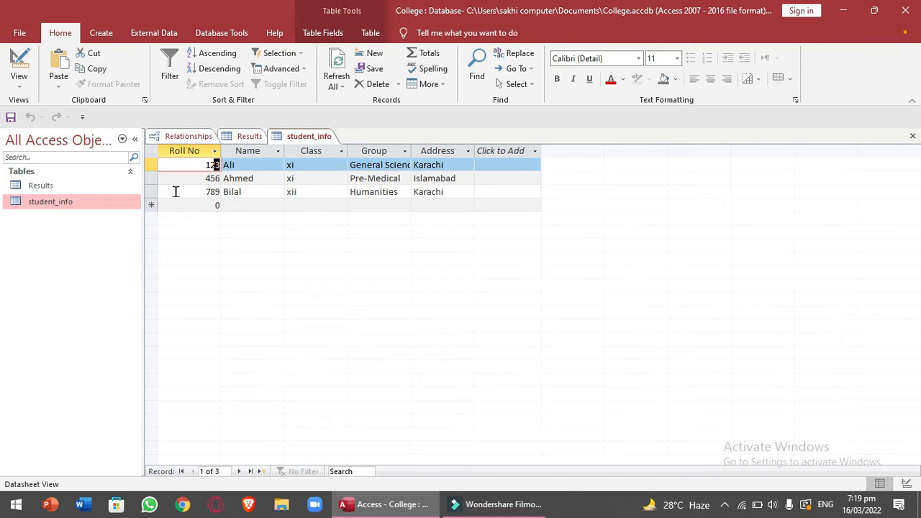
Review the records in the Results and student_info tables, then show student_info in Design View to examine its primary key.
double_click(38, 187)
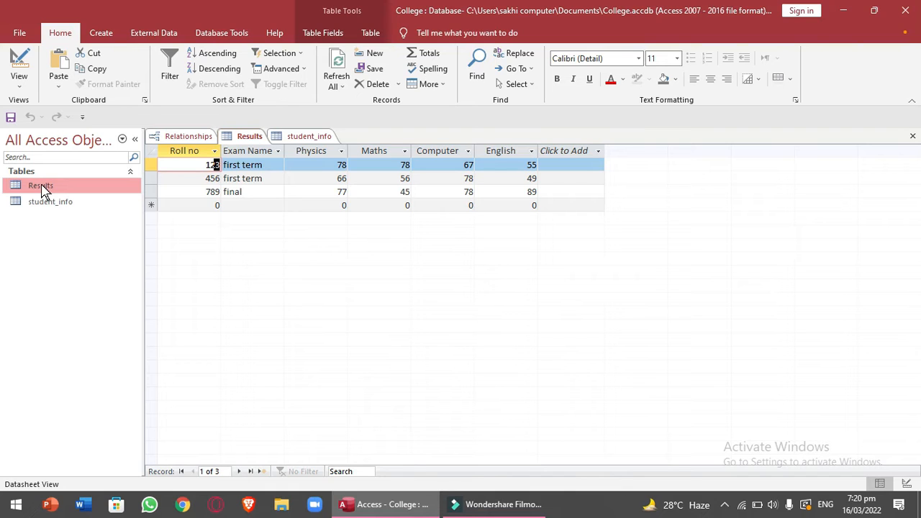
double_click(45, 203)
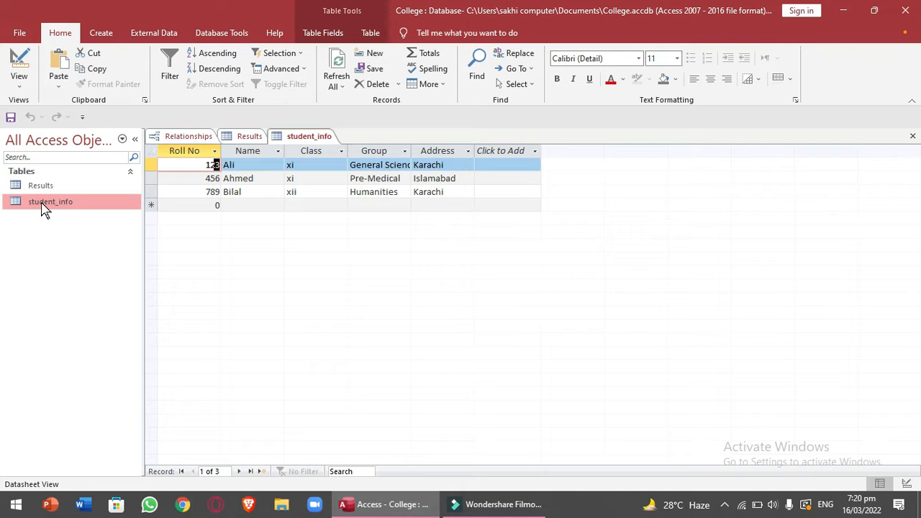
click(19, 86)
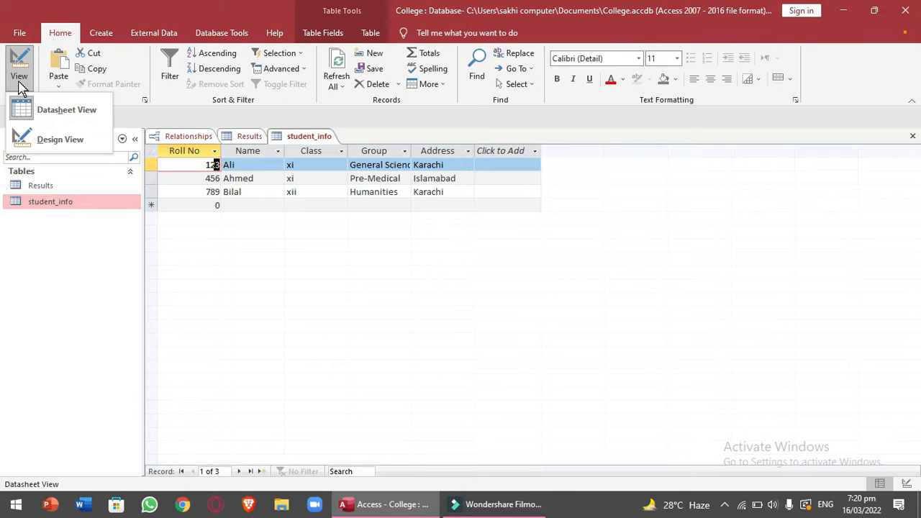
click(56, 141)
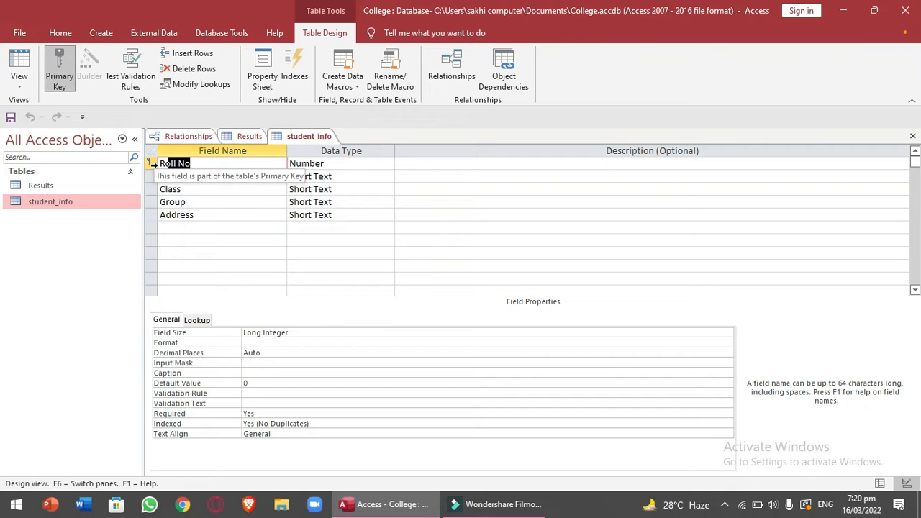
Return student_info to its datasheet and begin a new record with roll number 123, repeating the first record's key.
double_click(53, 205)
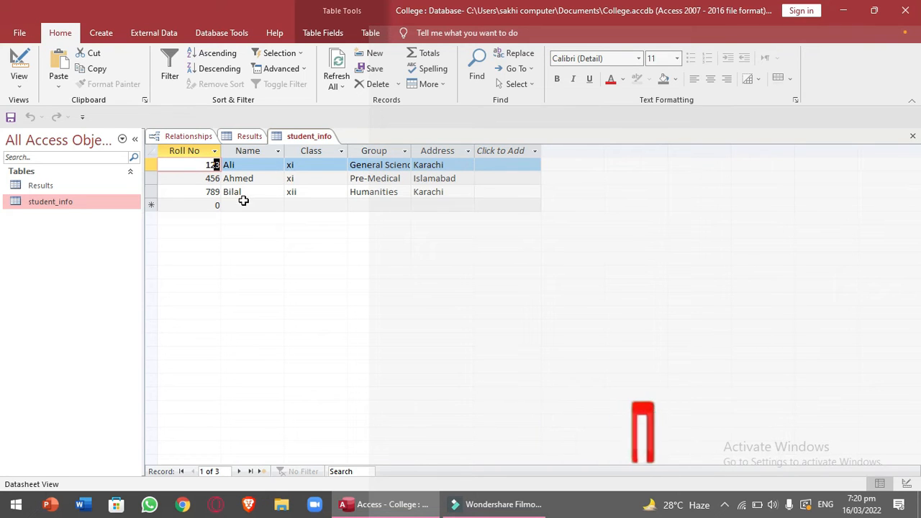
click(203, 205)
text(102)
text(3)
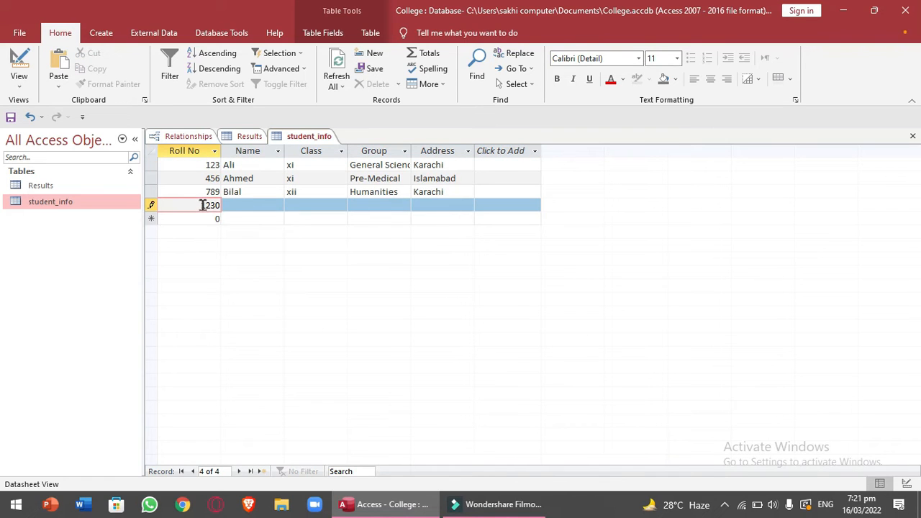
key(Delete)
key(Tab)
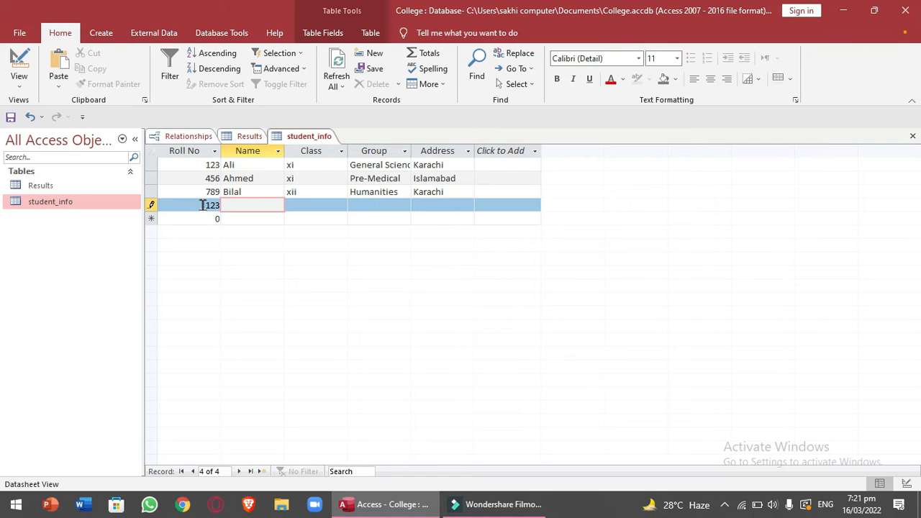
Fill in the new record's student name, class xii, group Humanities and address, and try to save the record.
text(saud)
key(Tab)
text(xii)
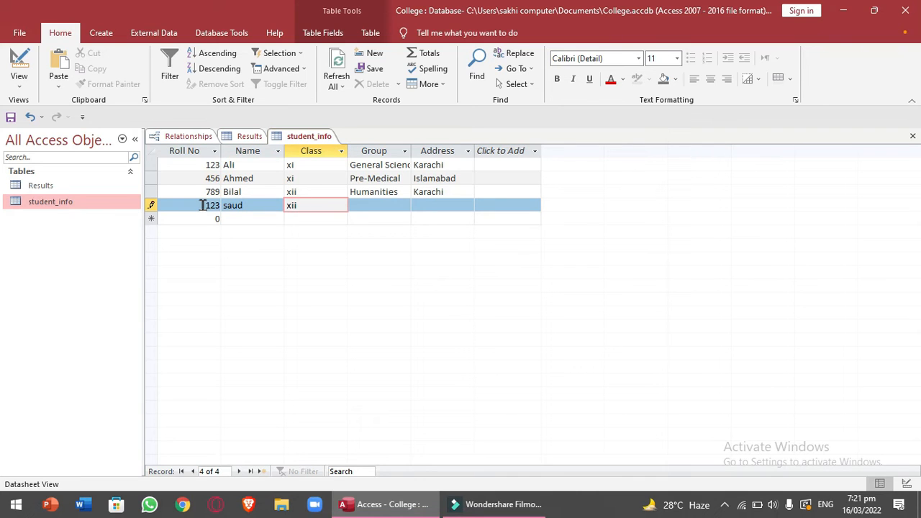
key(Tab)
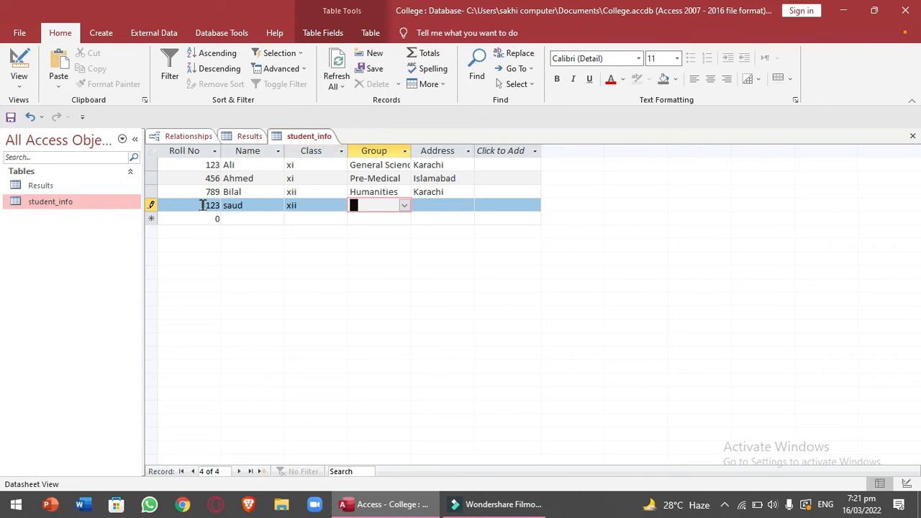
text(humanities)
key(Tab)
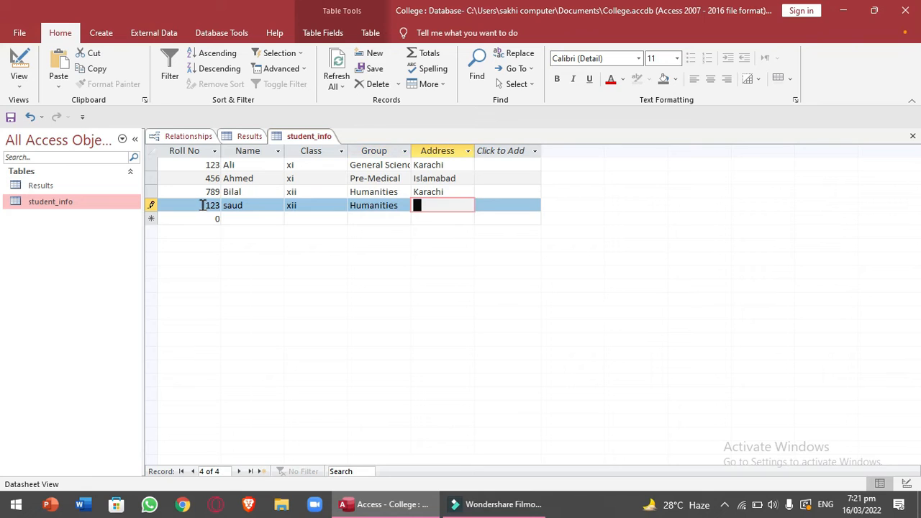
text(k)
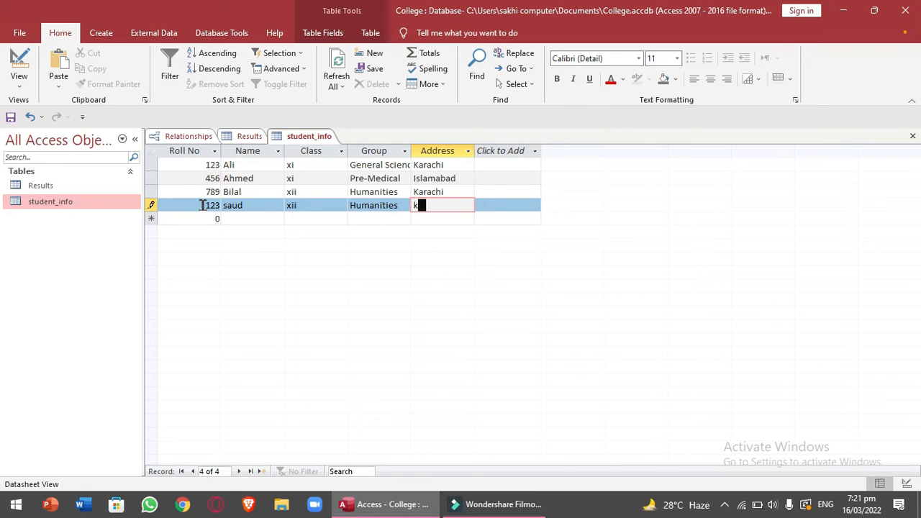
text(arachi)
key(Tab)
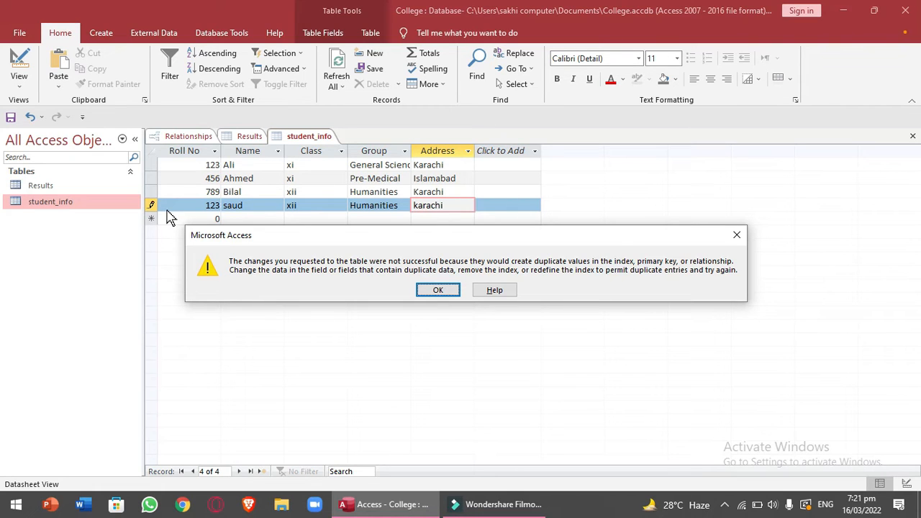
click(442, 292)
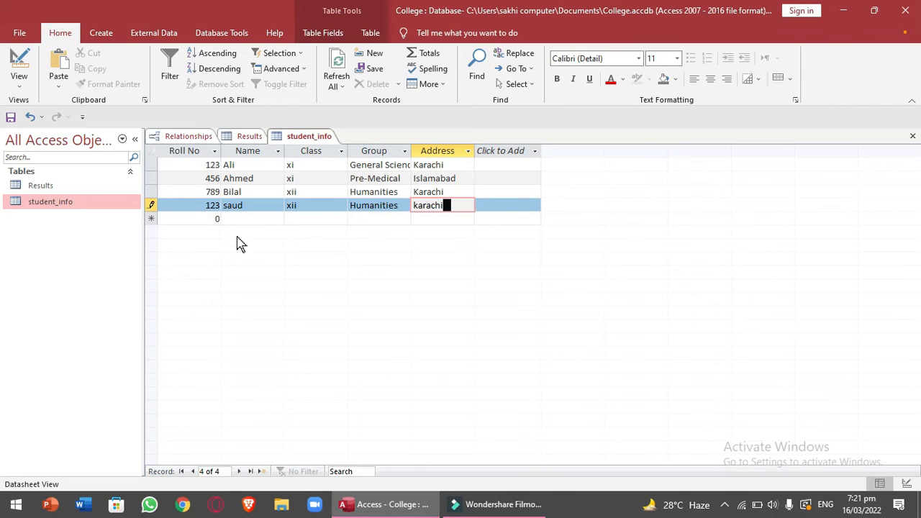
Replace the new record's duplicate roll number with 673.
double_click(199, 206)
drag(199, 206, 214, 210)
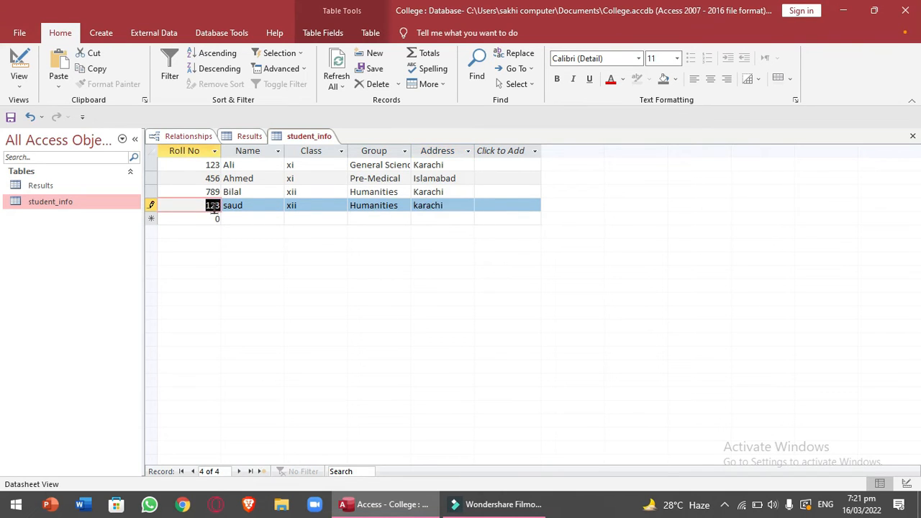
text(673)
Open the Results table and switch it to Design View.
double_click(40, 187)
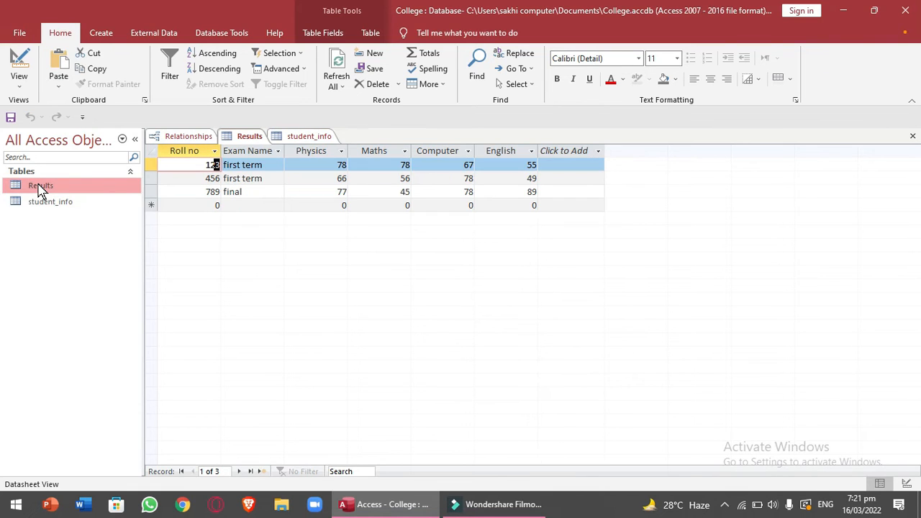
click(19, 88)
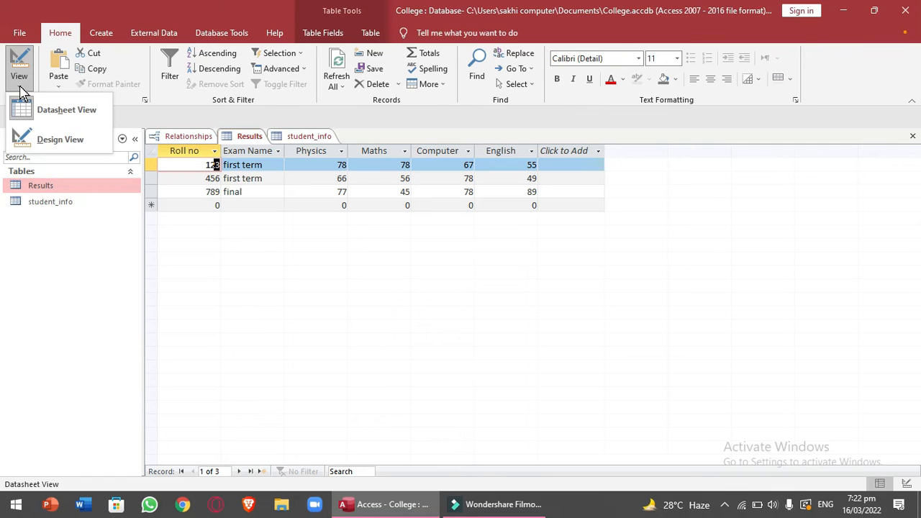
click(38, 144)
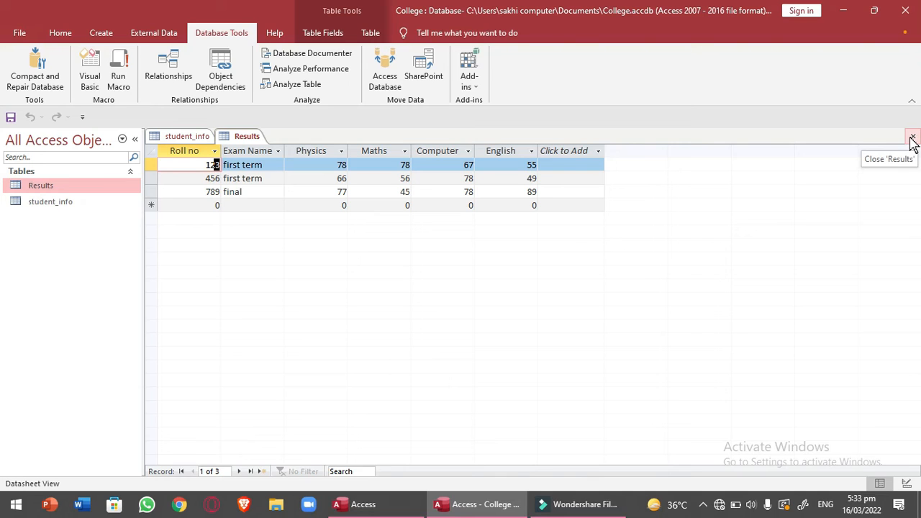
Close the open Results and student_info tables and open the database's Relationships layout.
click(912, 139)
click(912, 139)
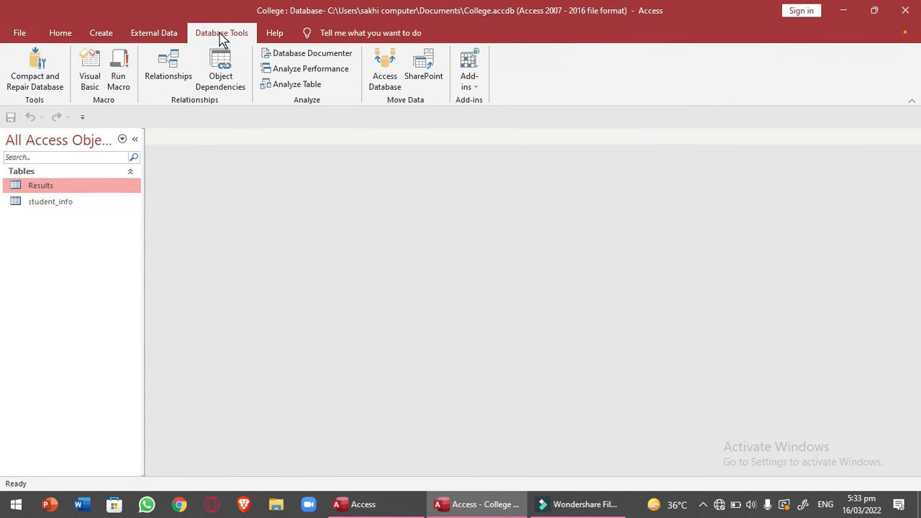
click(172, 68)
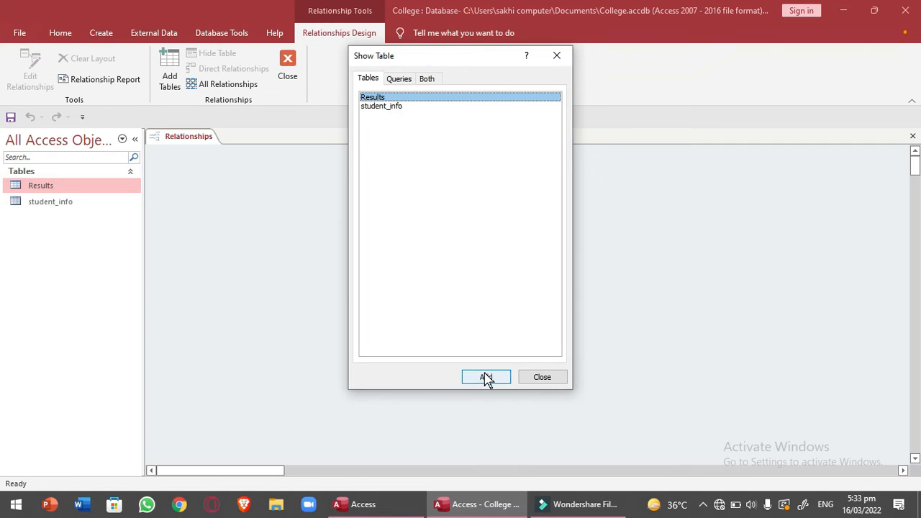
Add the student_info and Results tables to the Relationships layout and close the table list.
click(403, 110)
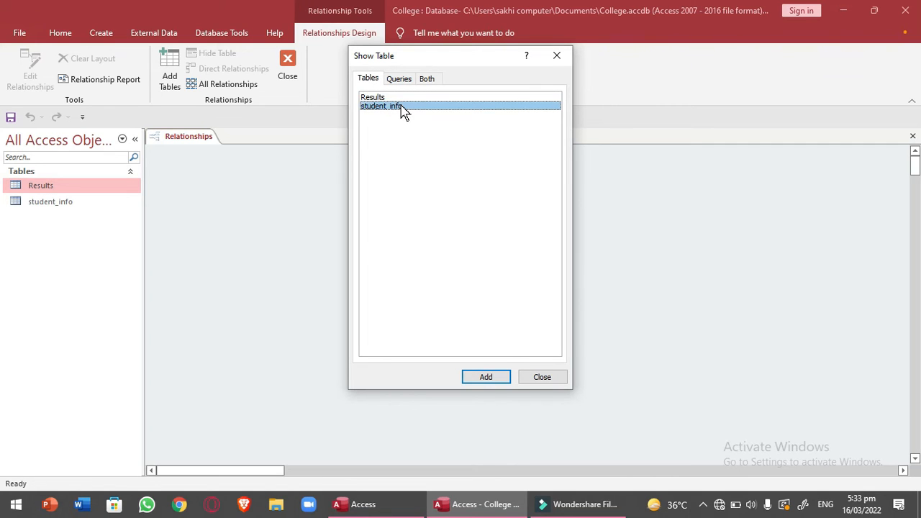
click(486, 380)
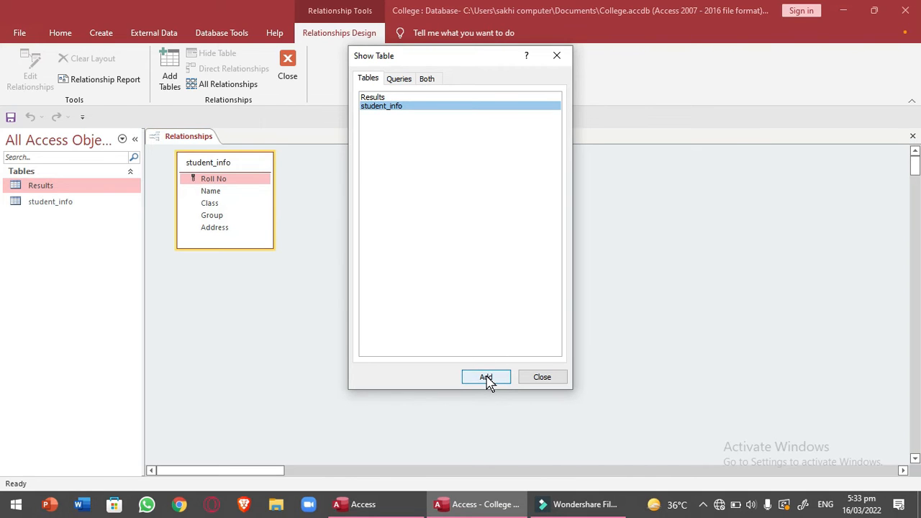
click(382, 98)
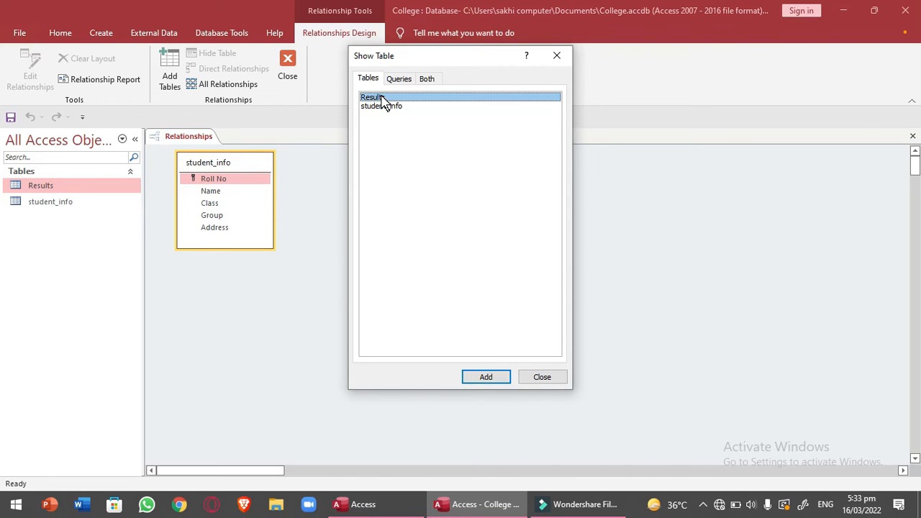
click(487, 379)
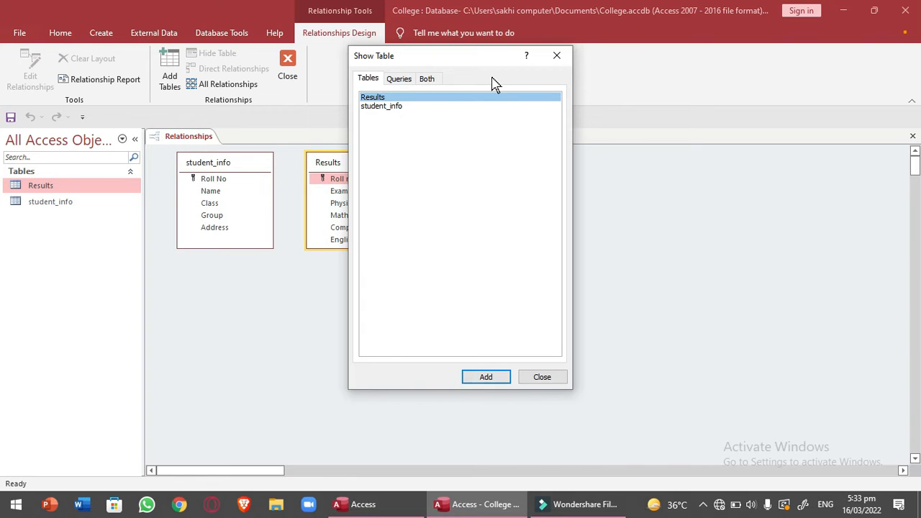
drag(490, 62, 757, 90)
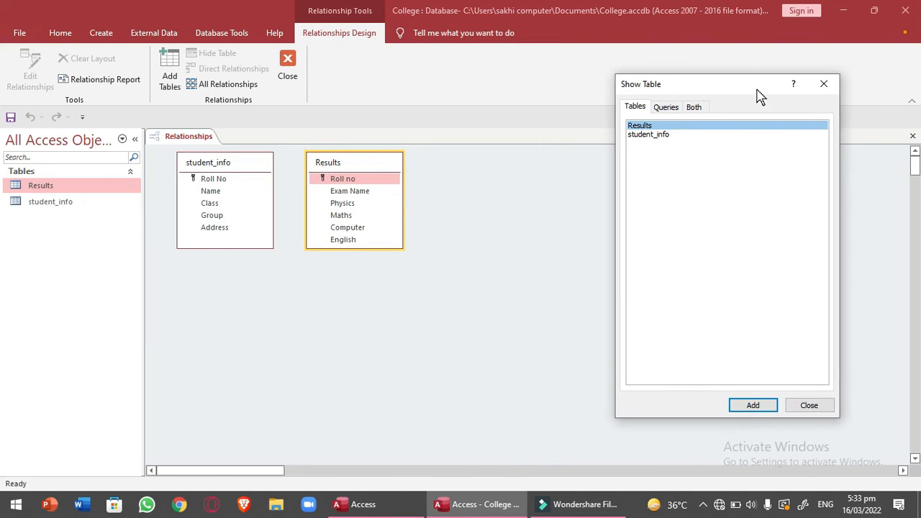
click(810, 406)
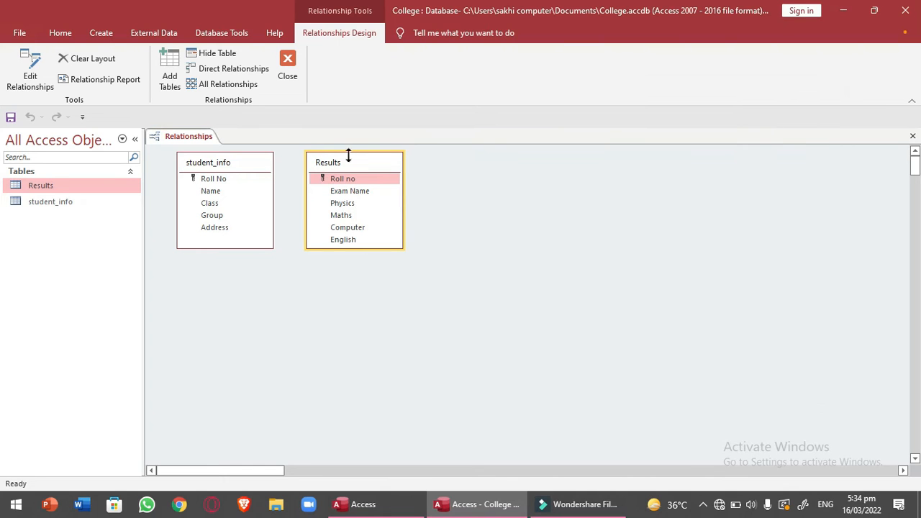
Move the Results table away from student_info and relate their roll number fields with Enforce Referential Integrity enabled.
drag(364, 168, 516, 210)
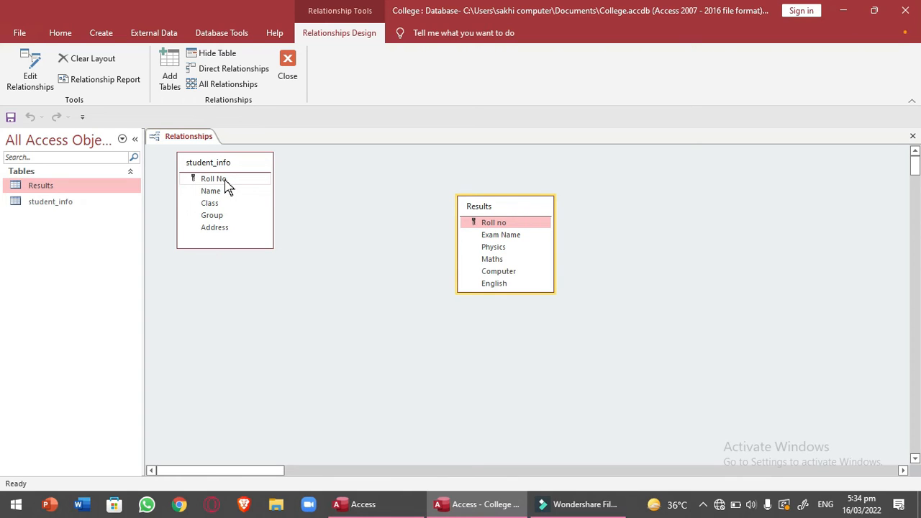
click(496, 225)
mouse_move(497, 231)
mouse_down()
mouse_move(226, 197)
mouse_move(219, 185)
mouse_move(317, 198)
mouse_move(473, 242)
mouse_move(491, 229)
mouse_up()
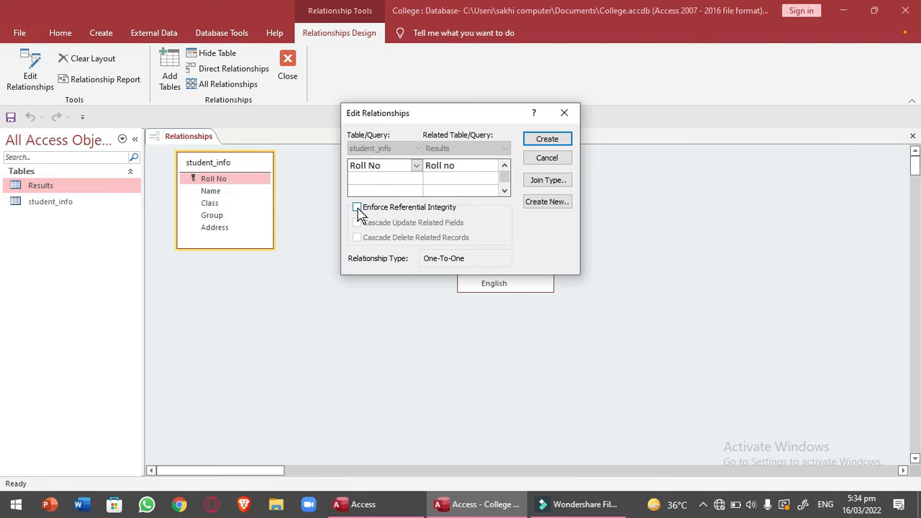
click(357, 208)
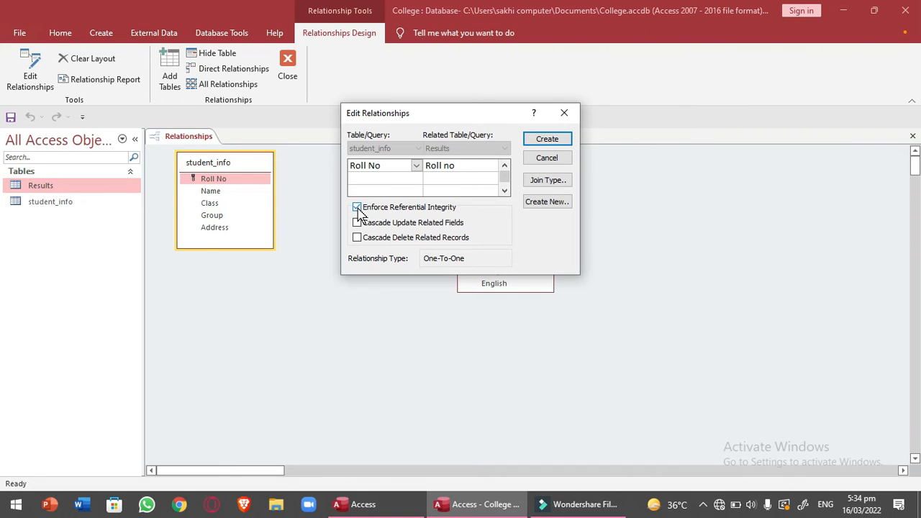
click(545, 141)
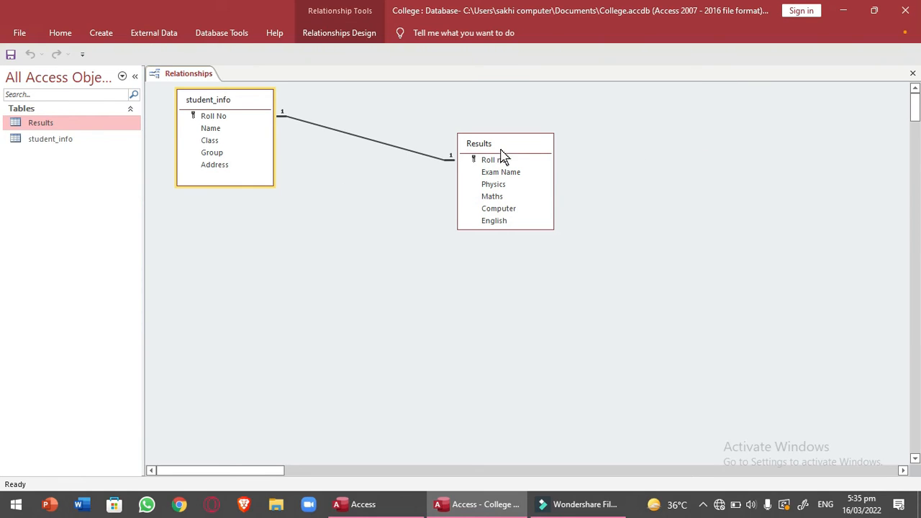
Reposition the linked Results and student_info tables in the Relationships layout.
drag(502, 149, 506, 208)
click(265, 102)
drag(264, 102, 277, 153)
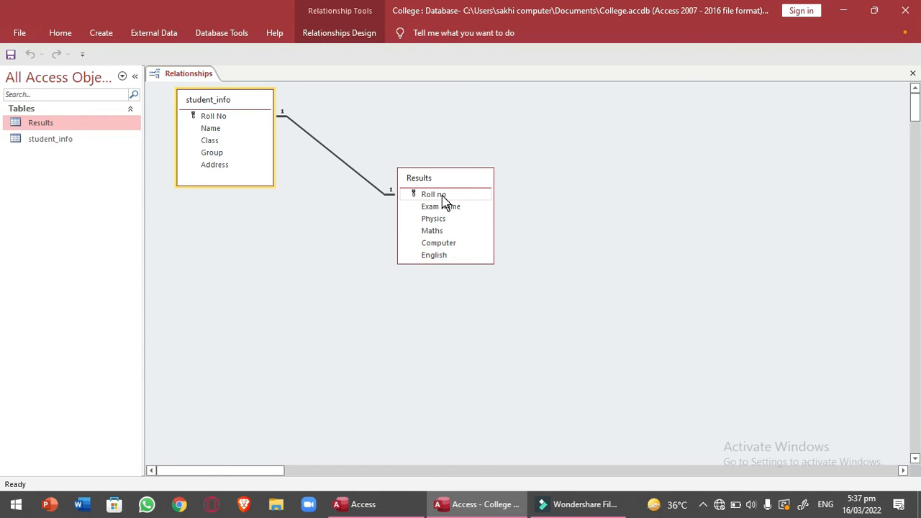
Open the student_info table and expand the related exam results under each student record to examine them.
double_click(69, 141)
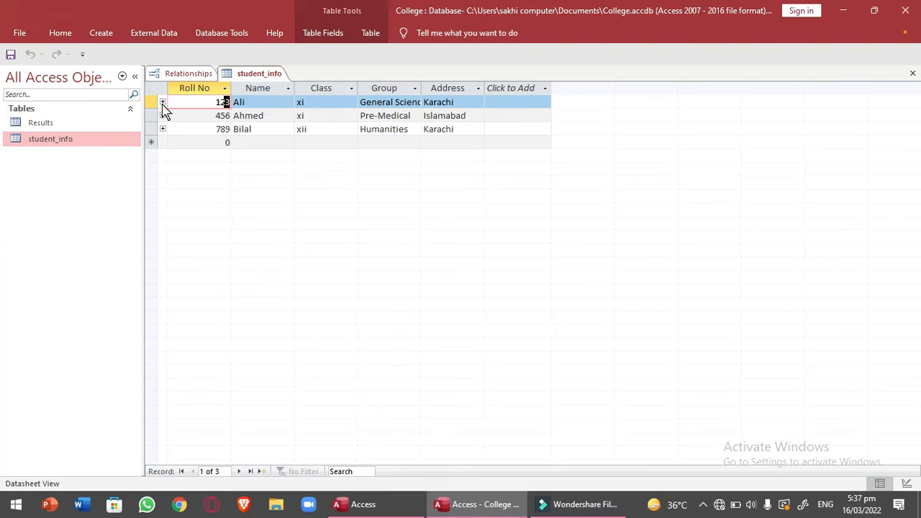
click(162, 102)
click(146, 220)
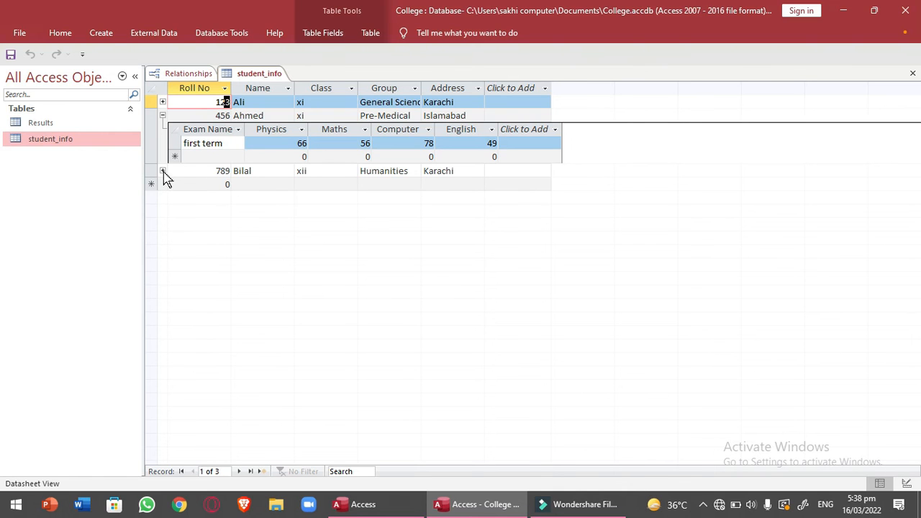
click(163, 171)
click(162, 102)
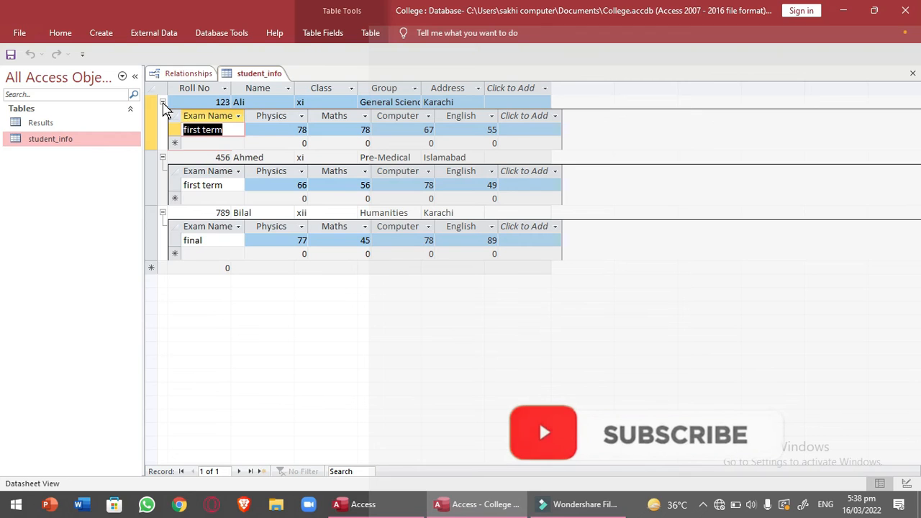
click(163, 103)
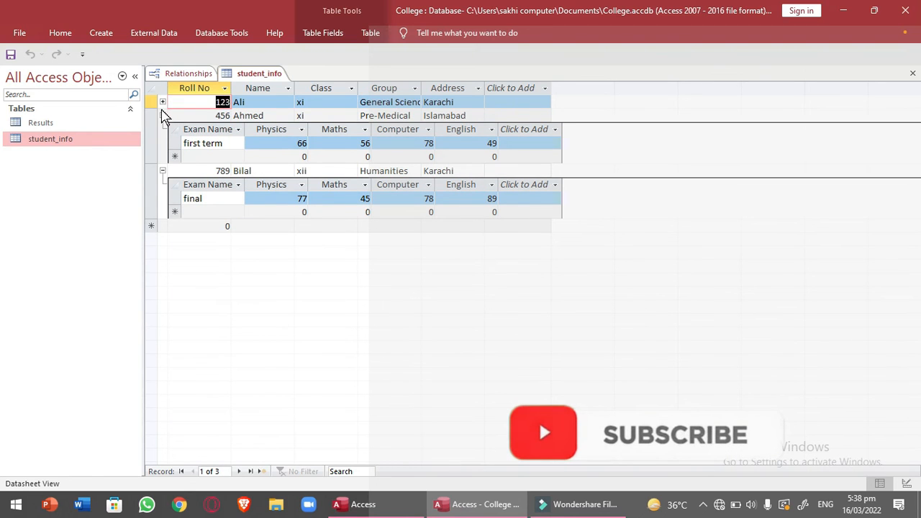
click(163, 102)
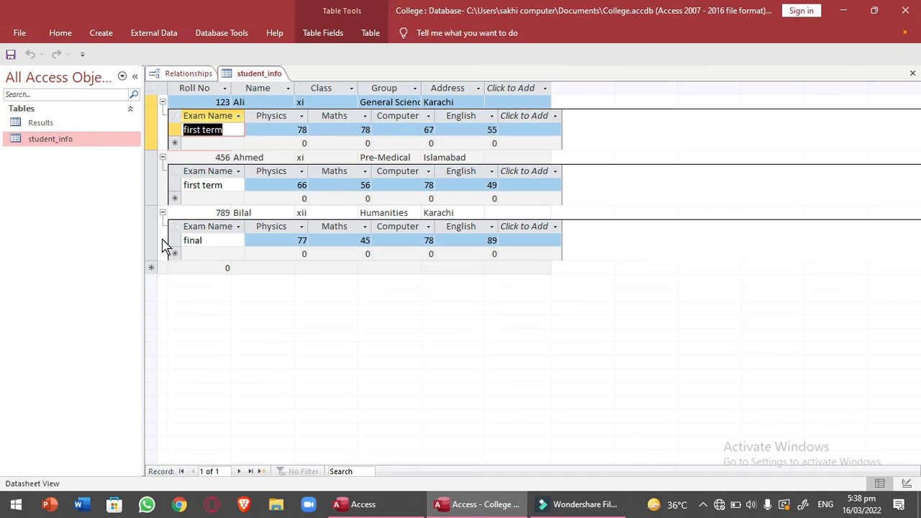
Collapse the expanded exam results and add a student record with roll number 110, the student's name, class xi, group General Science and address Karachi.
click(163, 213)
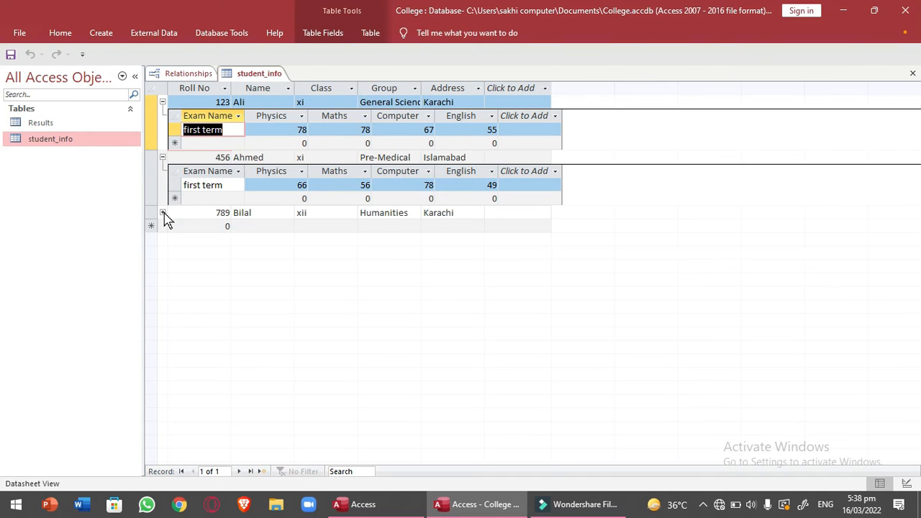
click(163, 157)
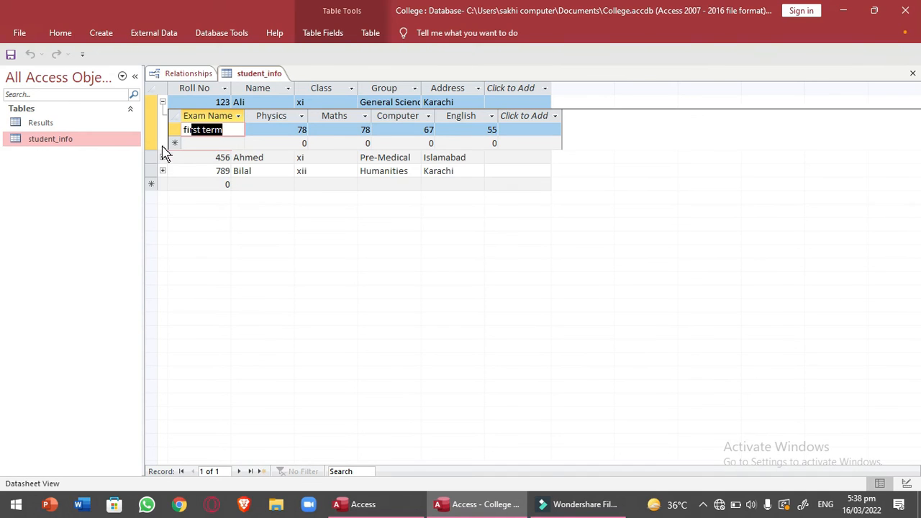
click(163, 102)
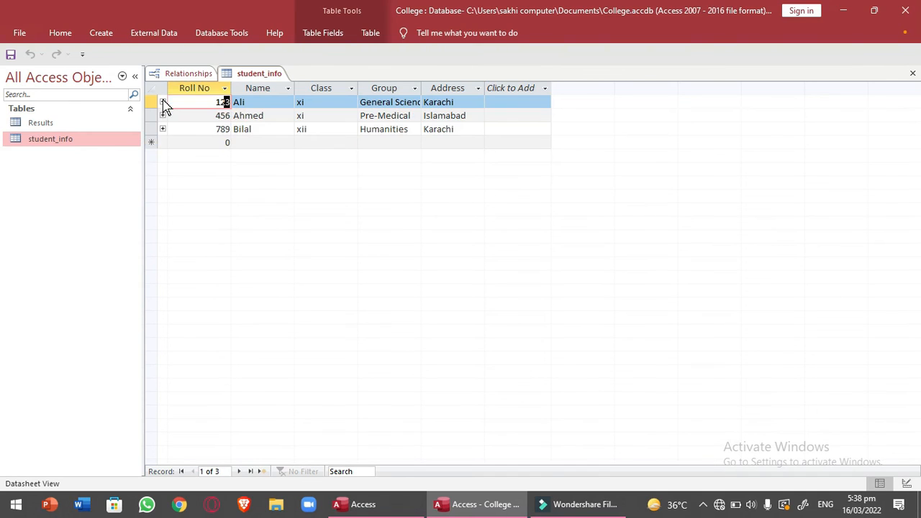
click(183, 146)
text(110)
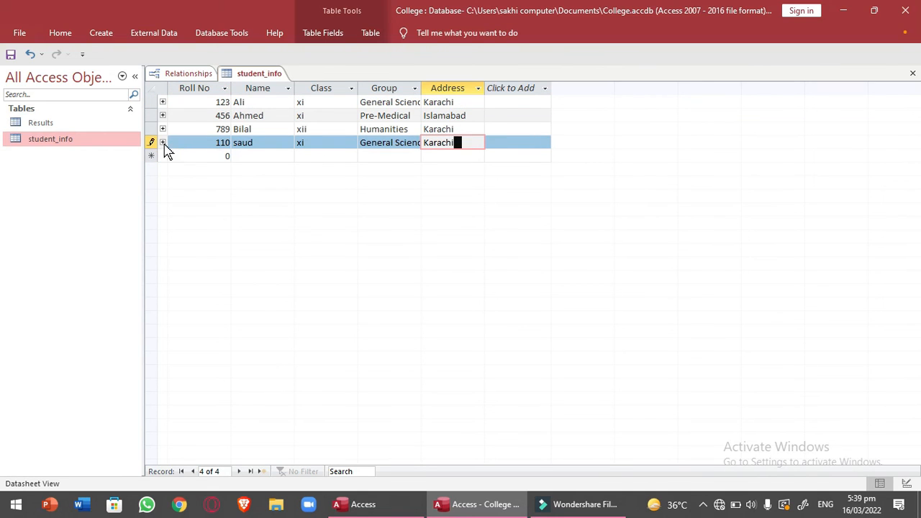
Add a first term result under the new student record with Physics 78, Maths 67, Computer 34 and English 78, then collapse it.
click(163, 144)
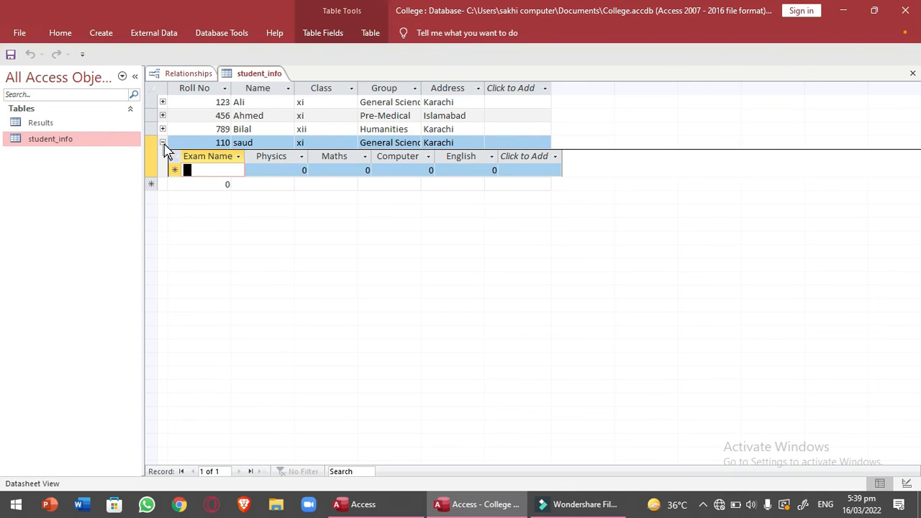
text(first)
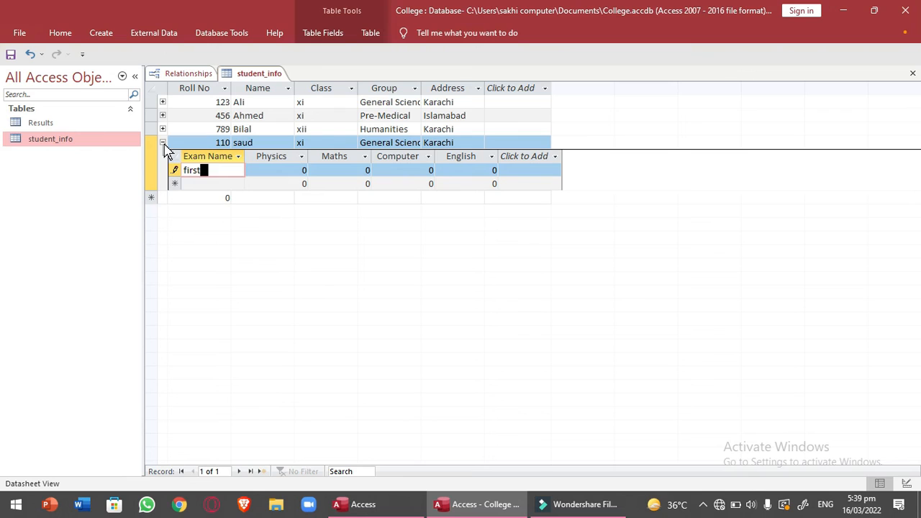
text( term)
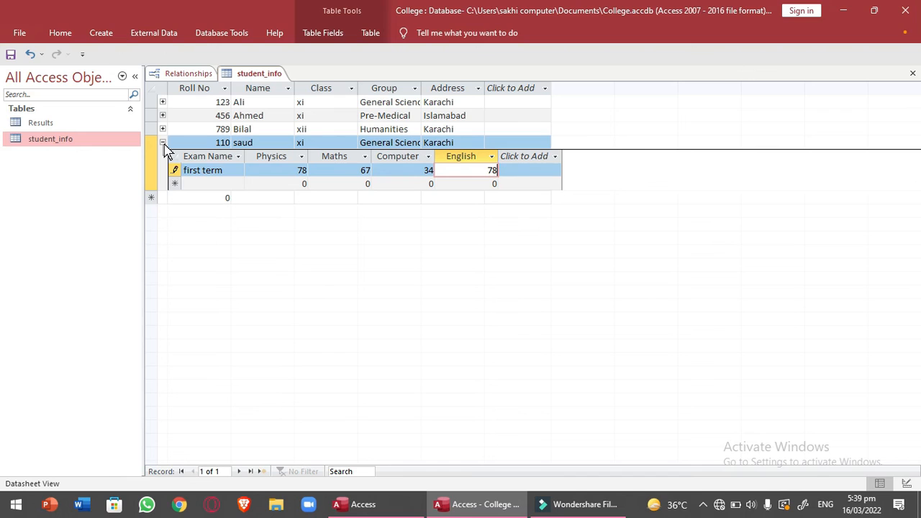
click(163, 143)
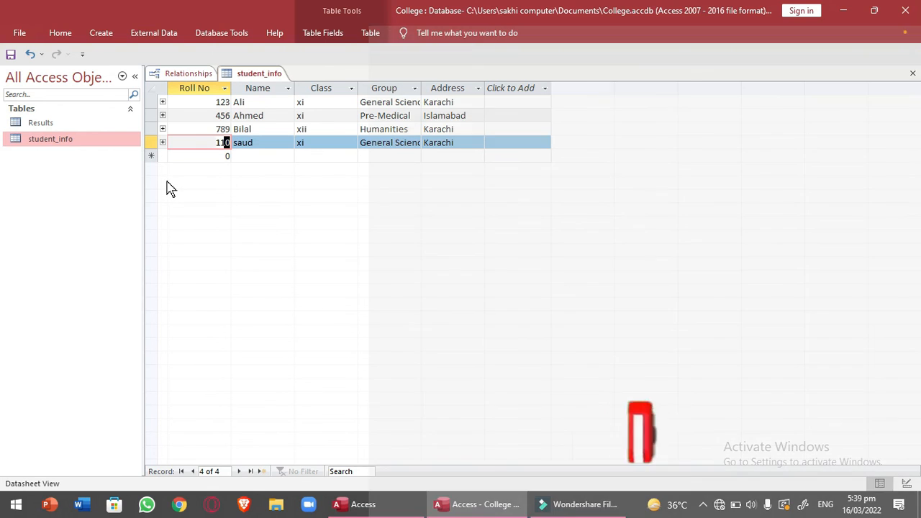
Expand the related exam results under the first student record to view them.
click(162, 103)
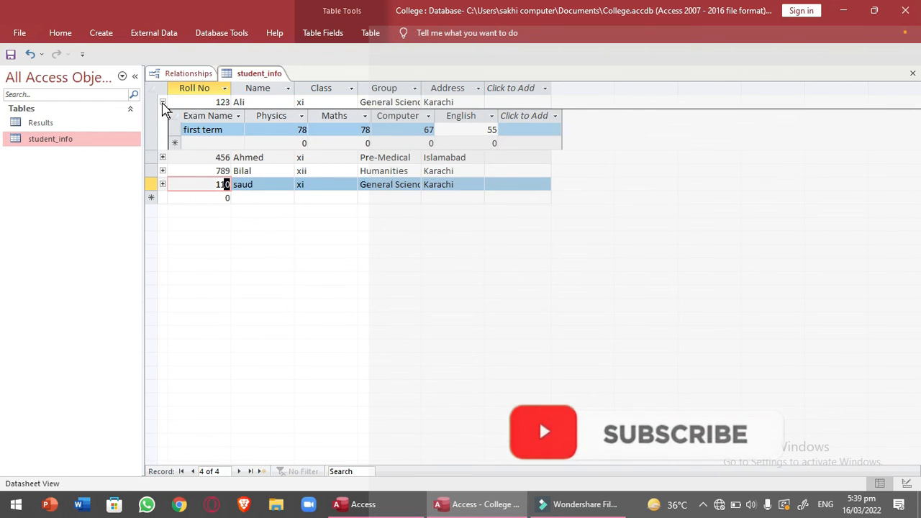
click(208, 144)
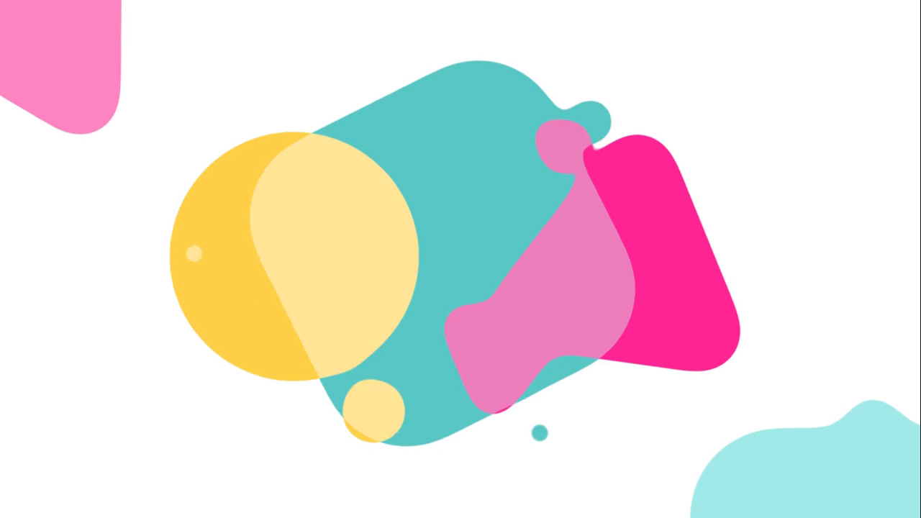